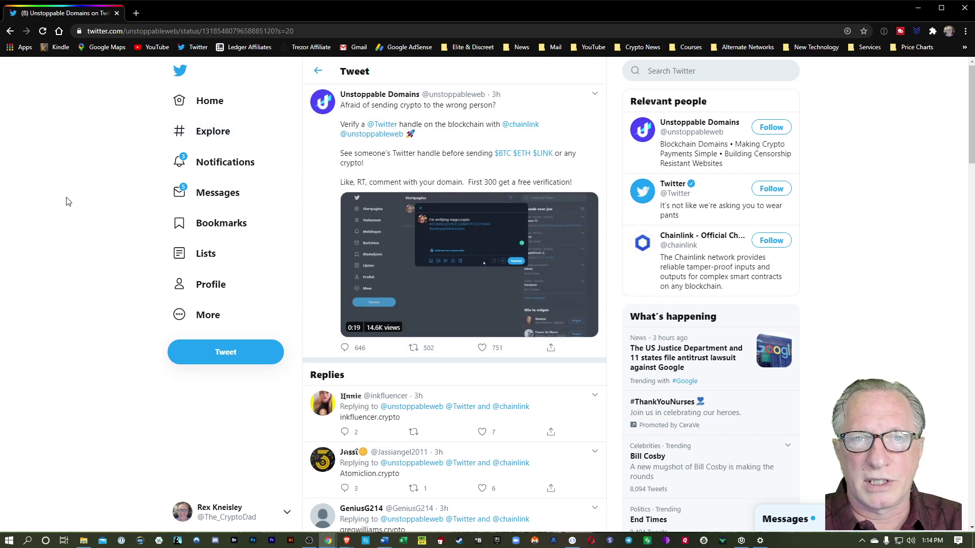
Open a new browser tab beside the Unstoppable Domains Chainlink verification tweet
key("ctrl+t")
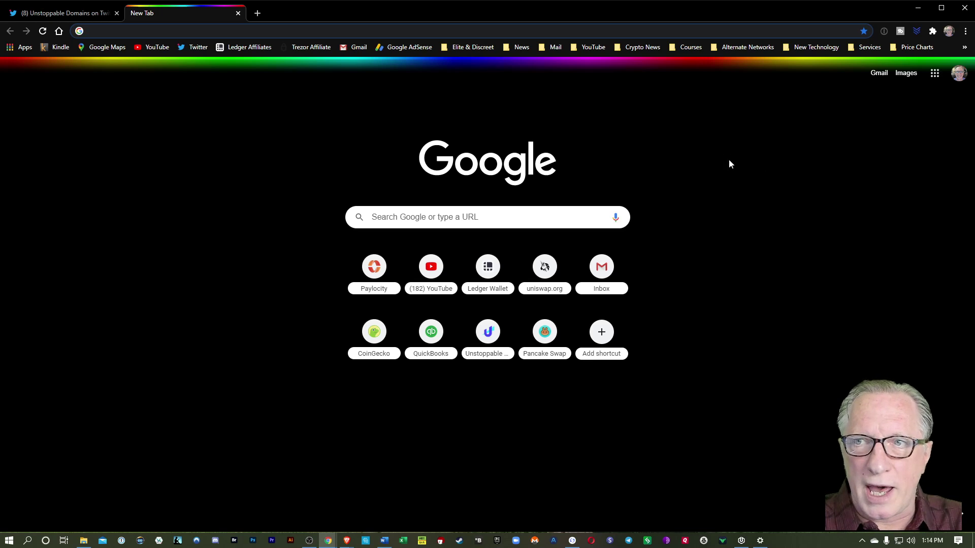
Launch the MetaMask extension to its 'Welcome Back!' password unlock screen
left_click(933, 31)
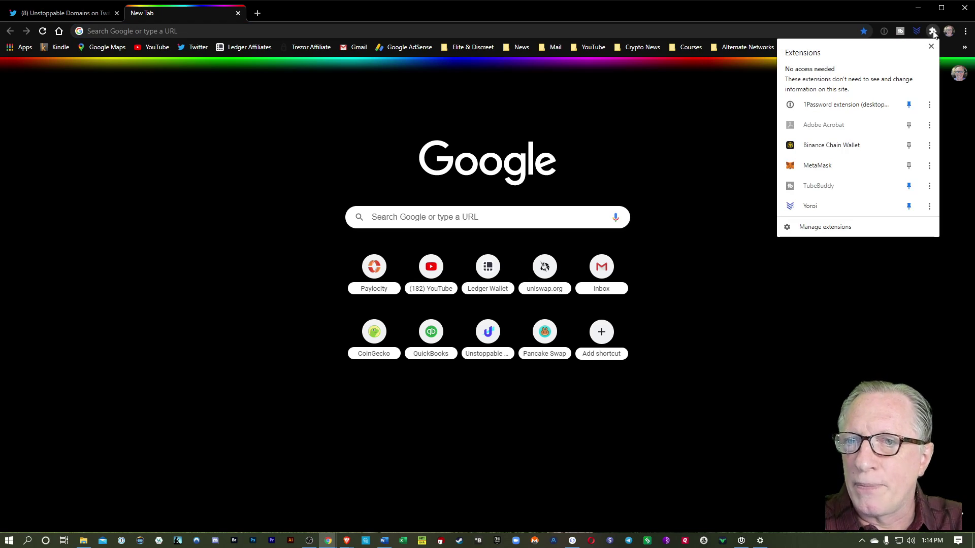
left_click(866, 164)
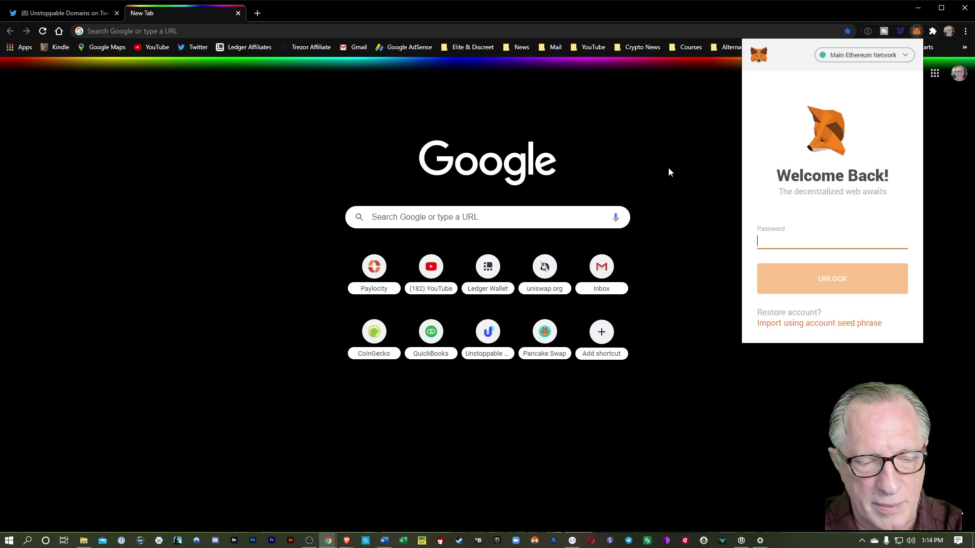
Unlock MetaMask and switch to the Unstoppable Wallet account
key("Return")
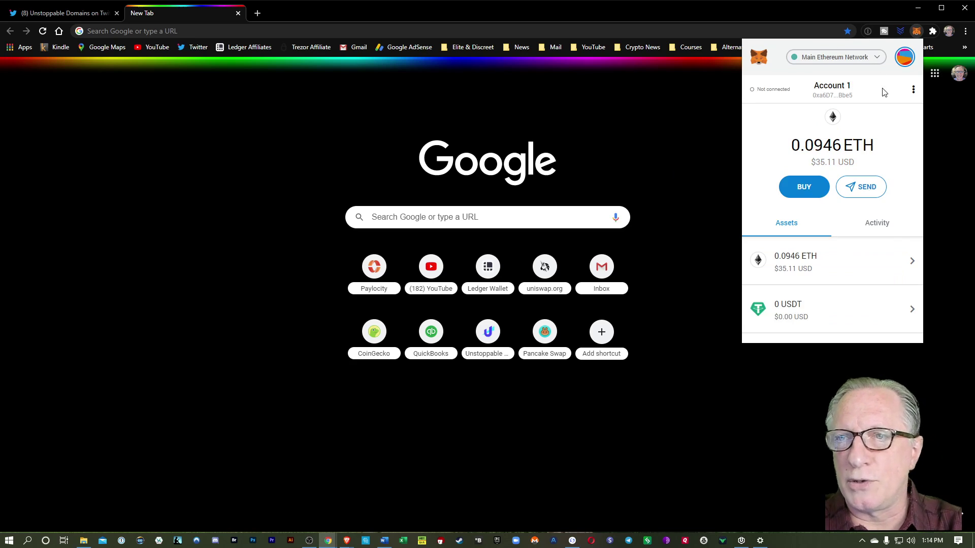
left_click(904, 57)
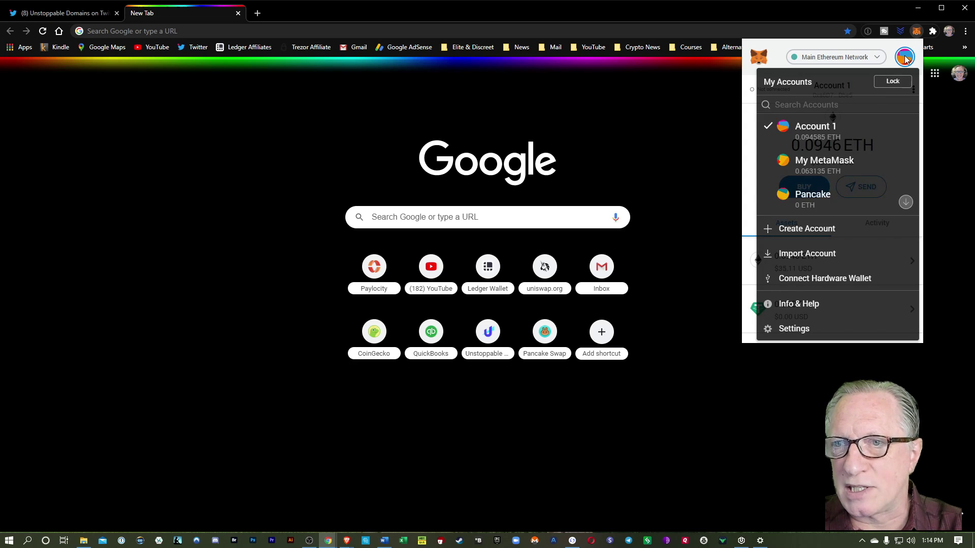
scroll(873, 135, "down", 3)
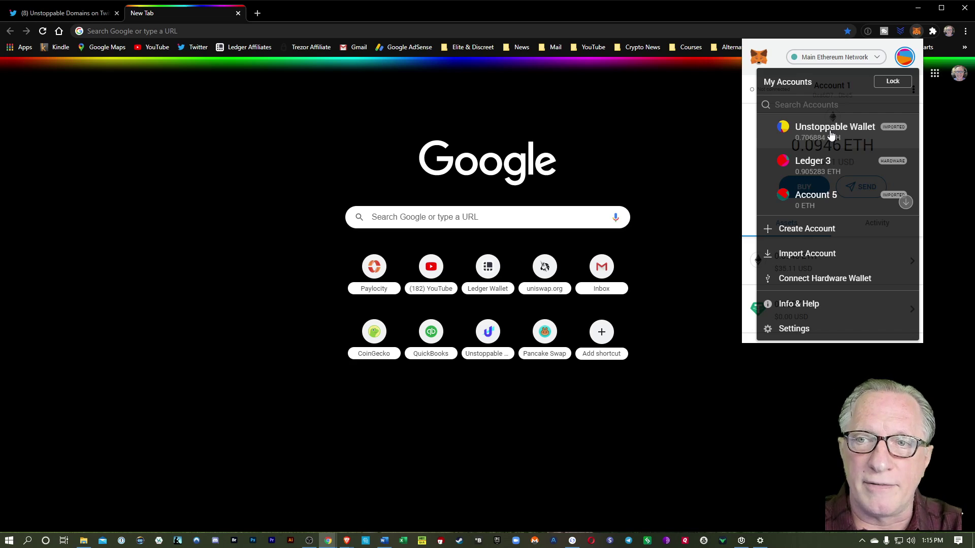
left_click(831, 135)
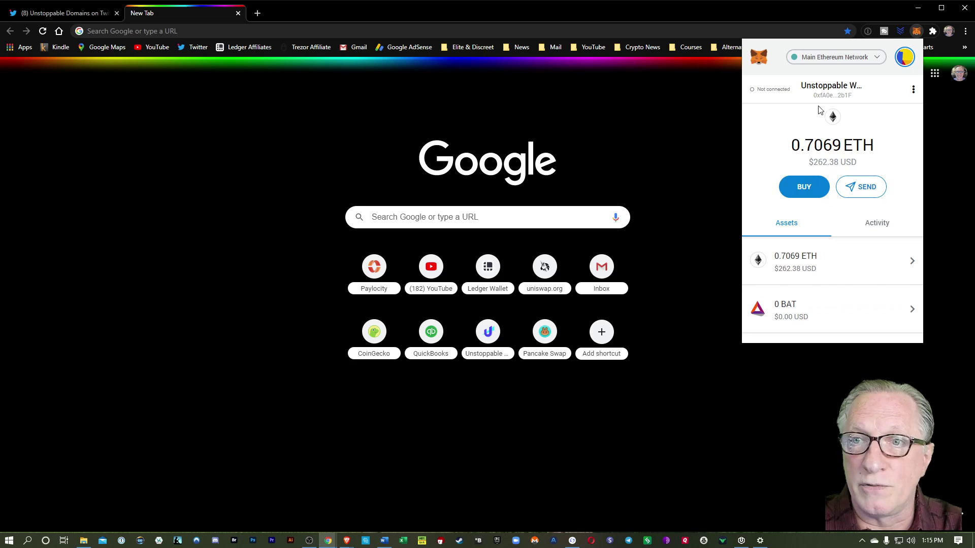
Review the Unstoppable Wallet account details and address, then close the MetaMask popup
left_click(914, 92)
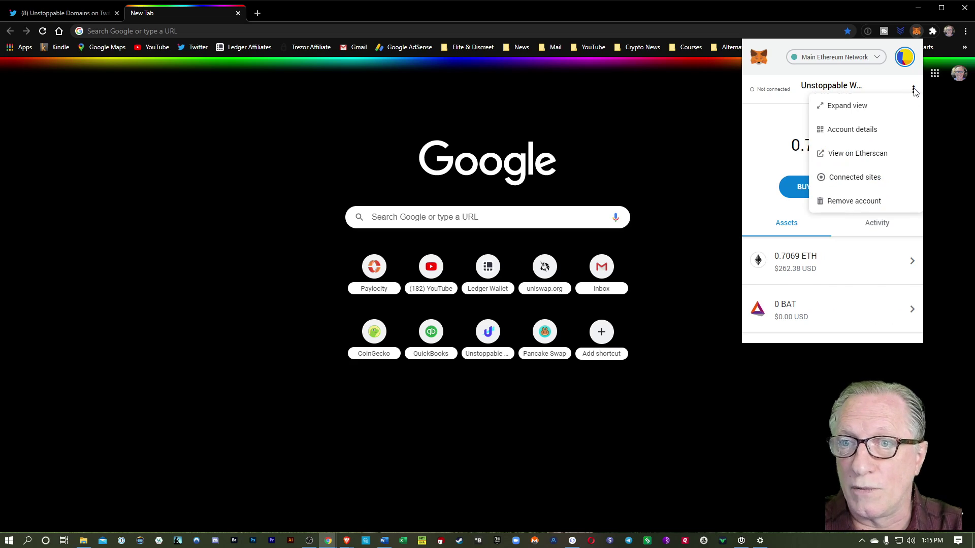
left_click(869, 133)
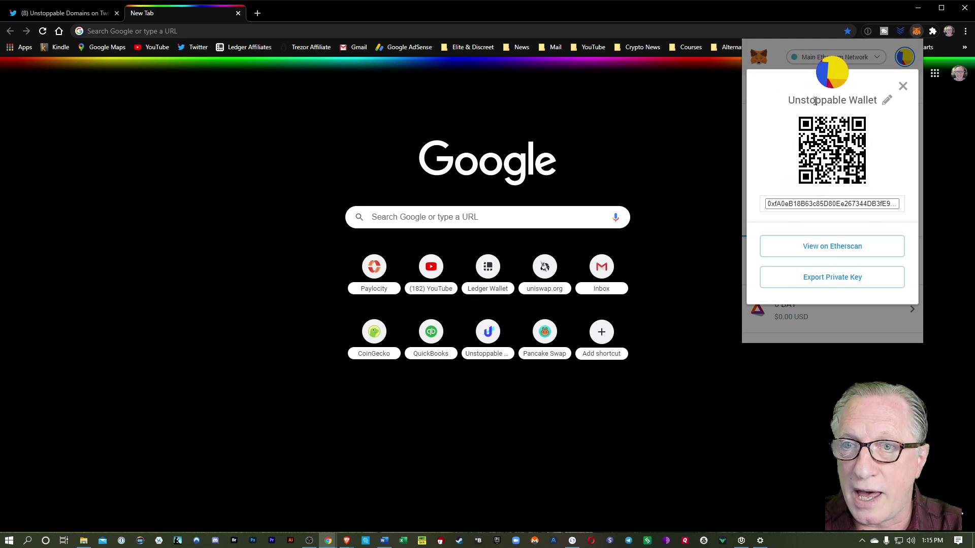
left_click(887, 100)
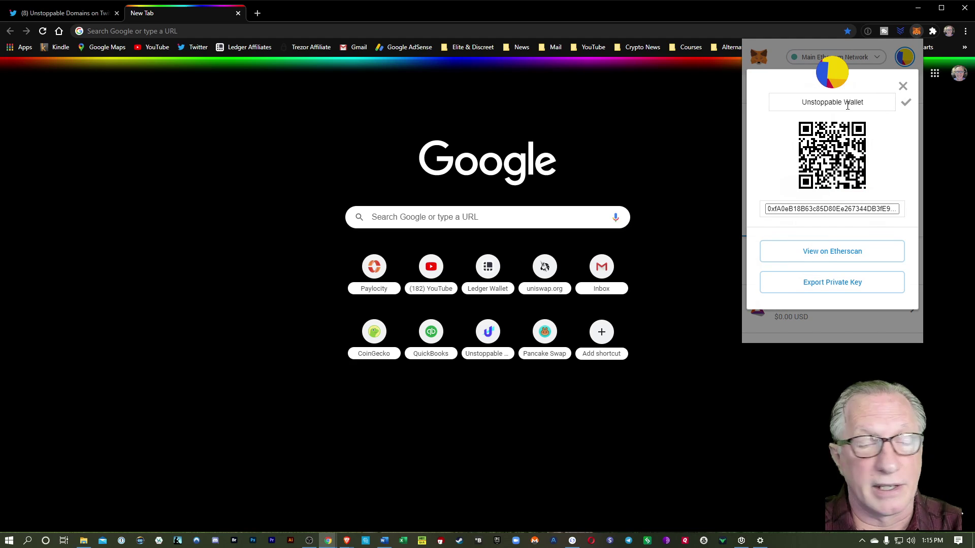
left_click(903, 86)
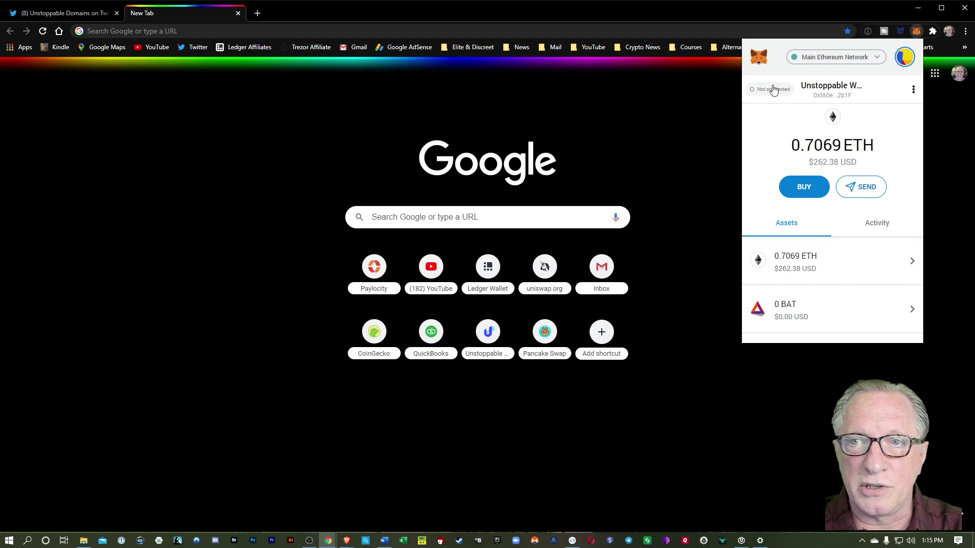
left_click(242, 169)
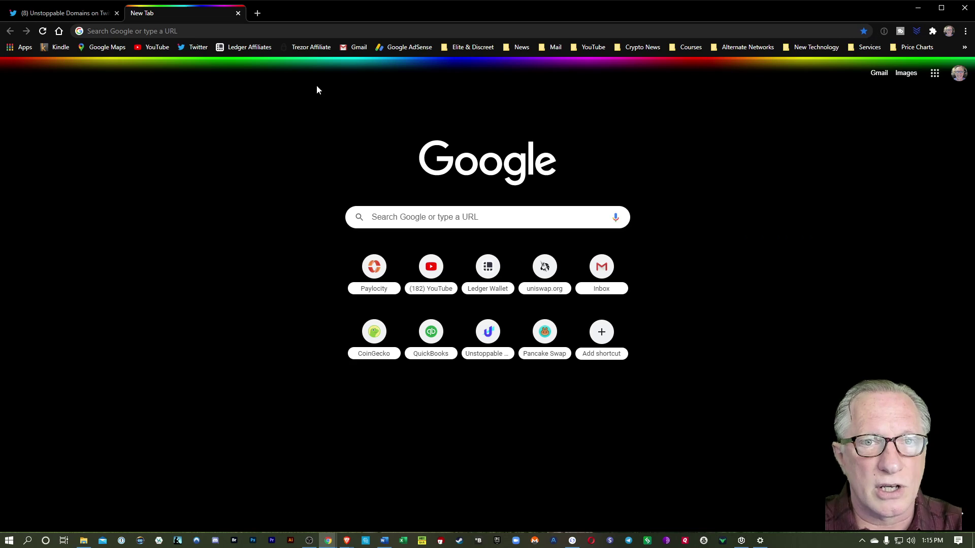
Log in to unstoppabledomains.com with the account e-mail and open My Domains
left_click(744, 47)
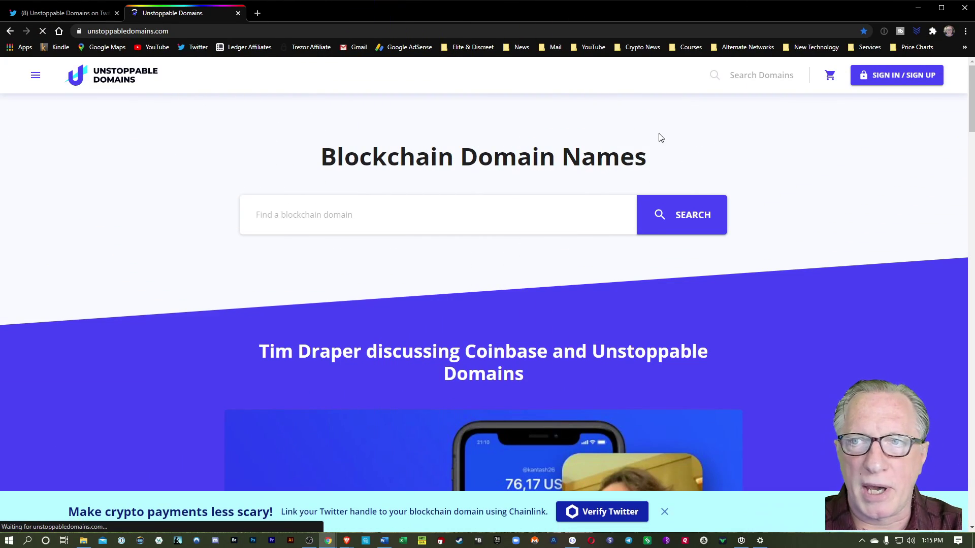
left_click(889, 76)
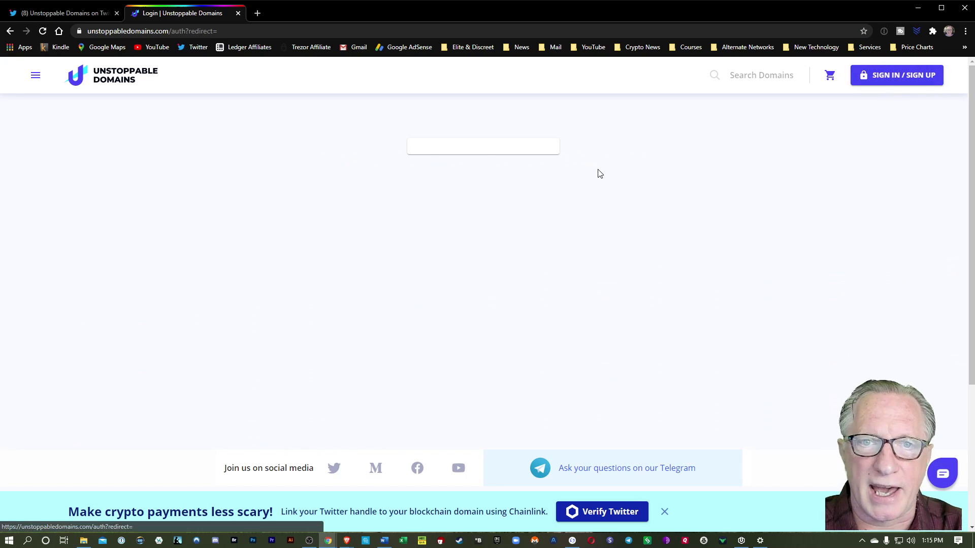
left_click(453, 198)
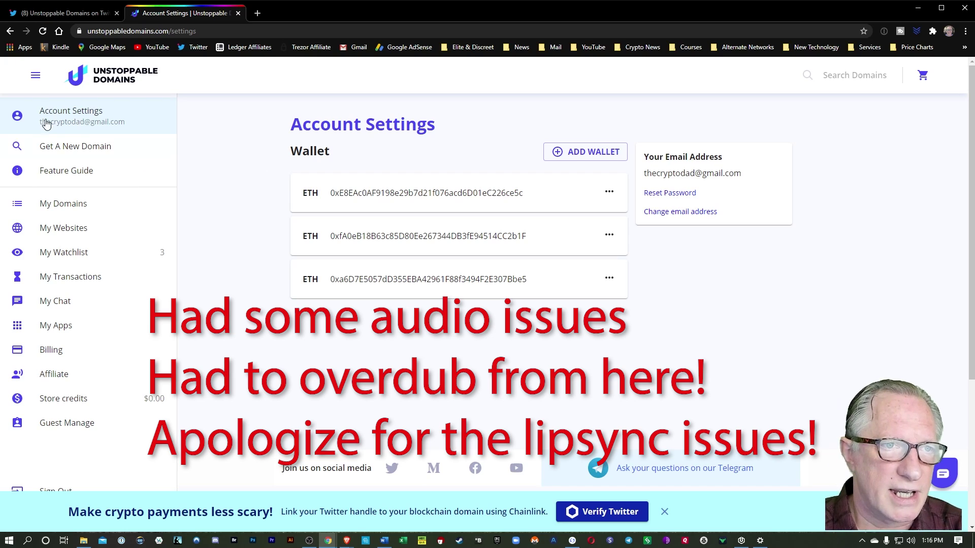
left_click(74, 208)
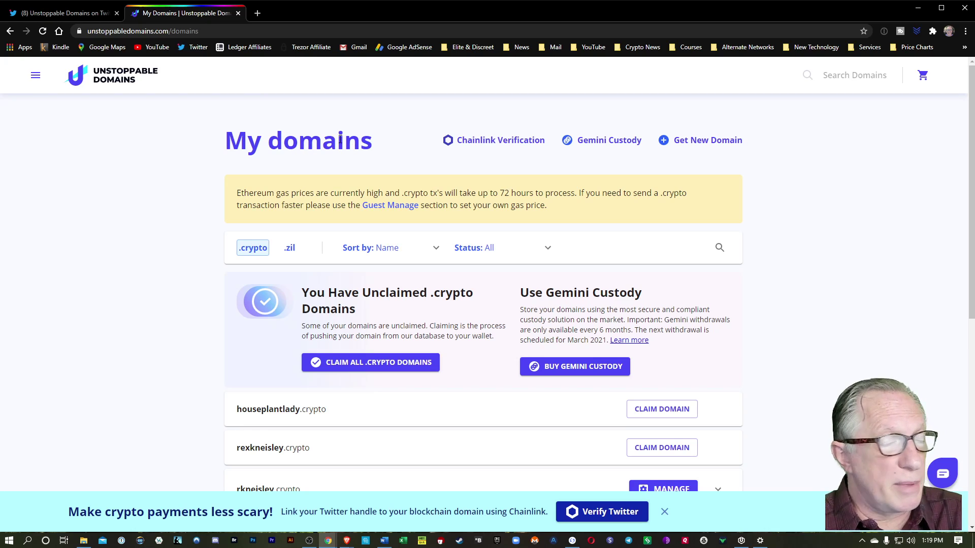
left_click(489, 140)
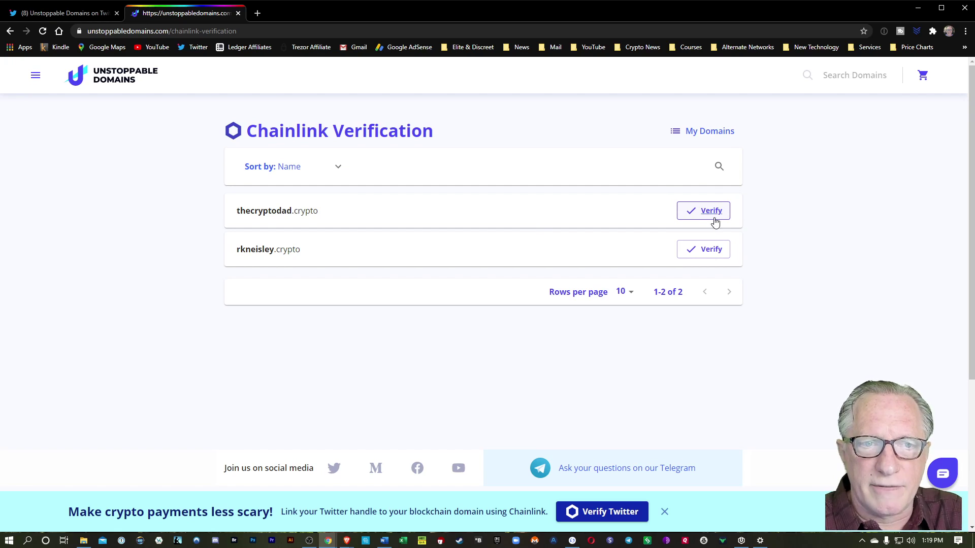
left_click(711, 254)
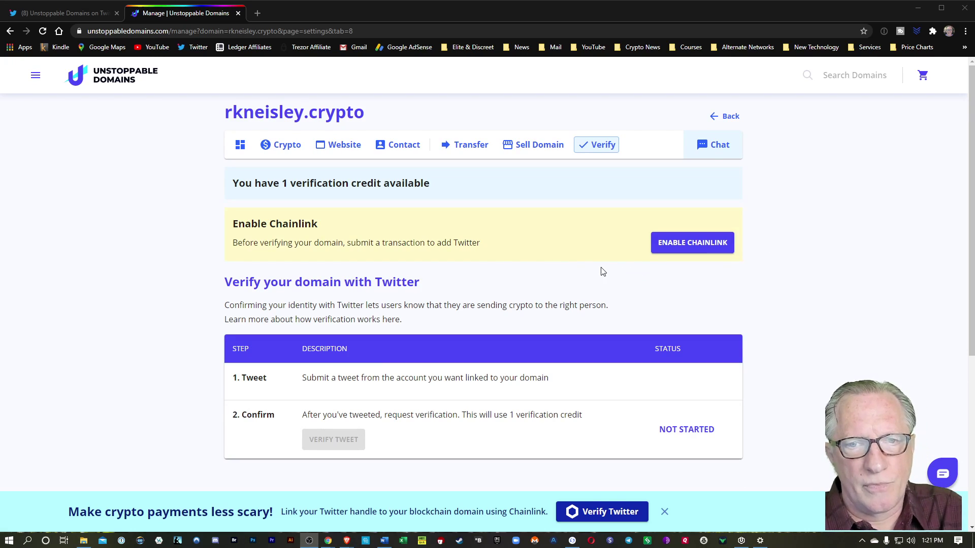
left_click(694, 248)
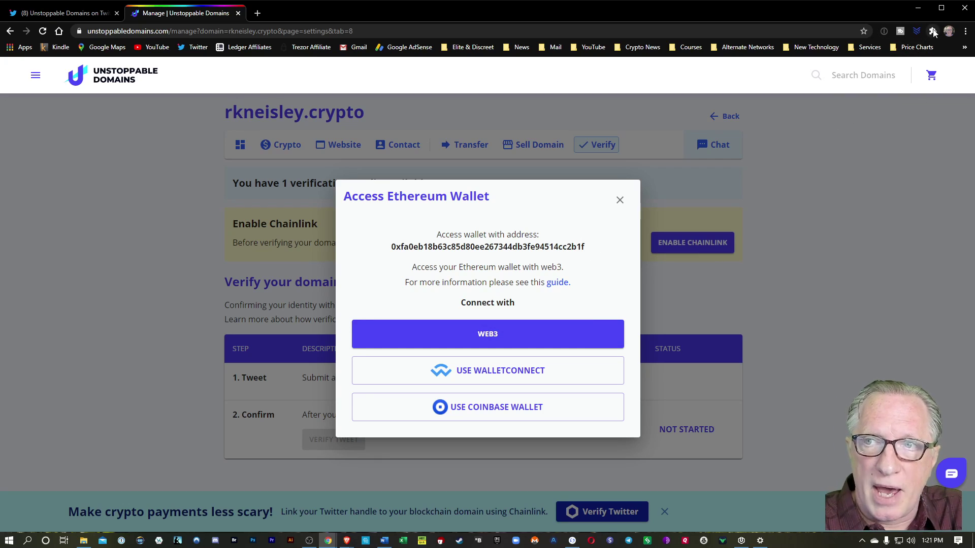
Connect MetaMask via WEB3 and sign both signature requests for rkneisley.crypto's Chainlink record
left_click(933, 31)
left_click(859, 171)
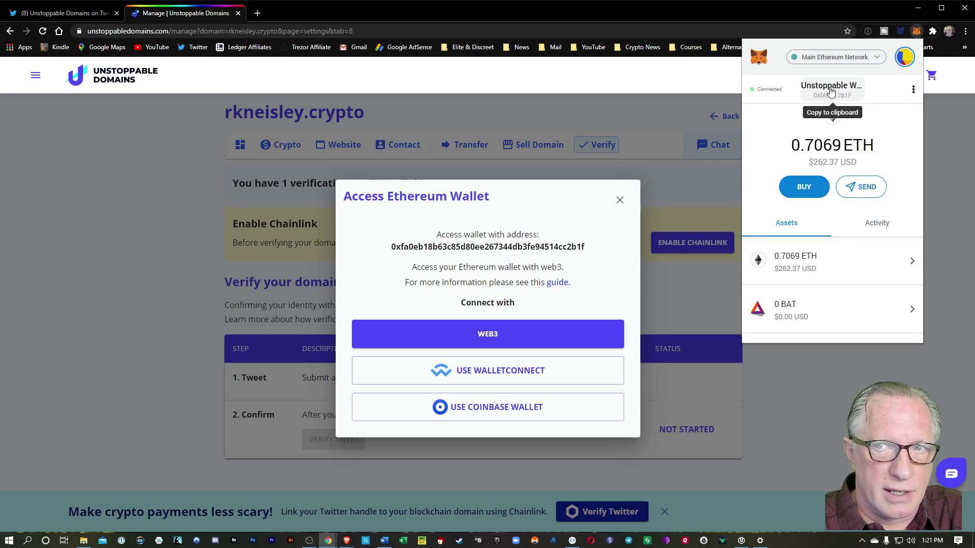
left_click(488, 335)
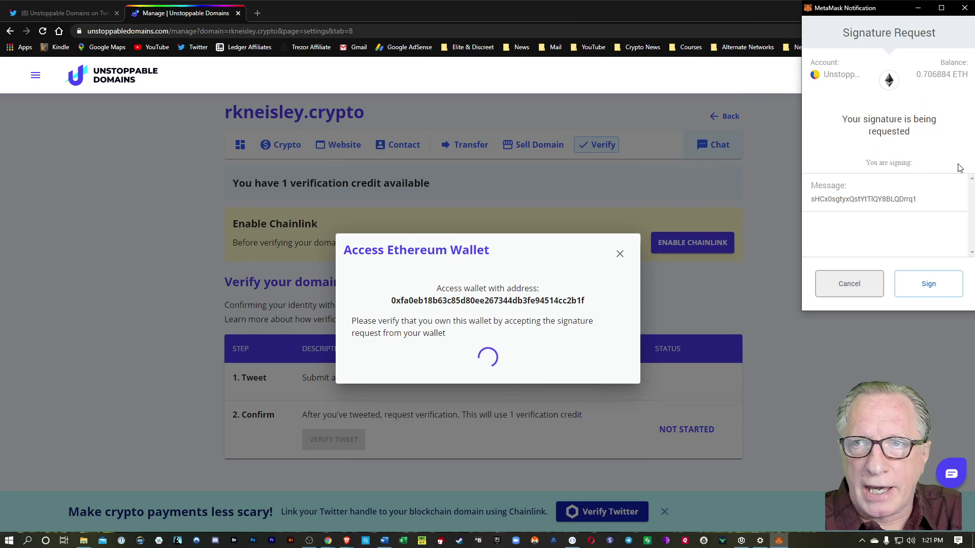
left_click(927, 288)
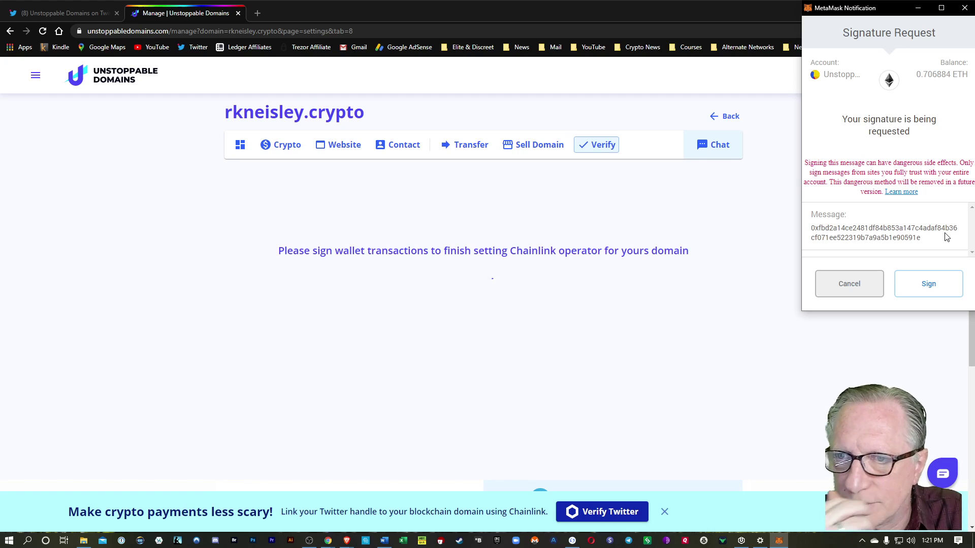
left_click(929, 286)
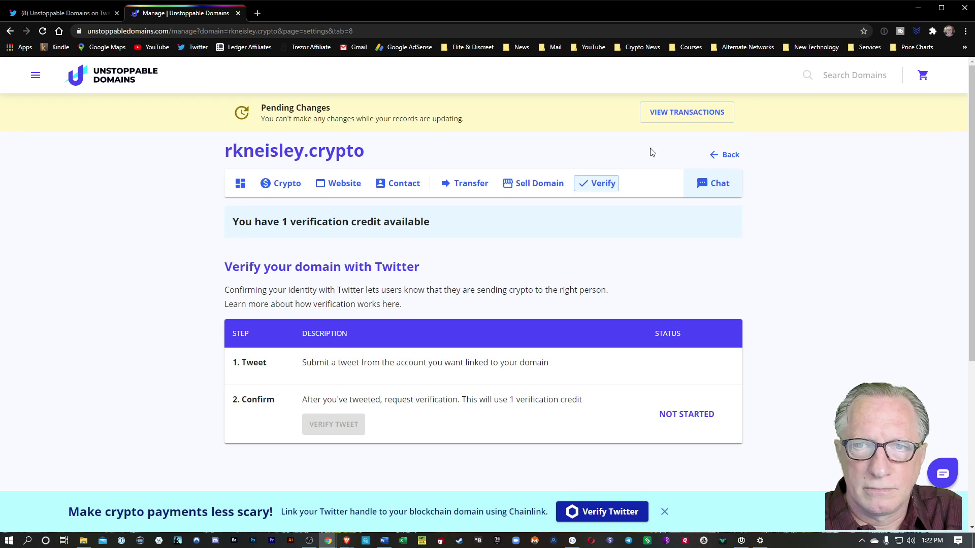
Check pending transactions, then open the Verify steps for thecryptodad.crypto
left_click(689, 116)
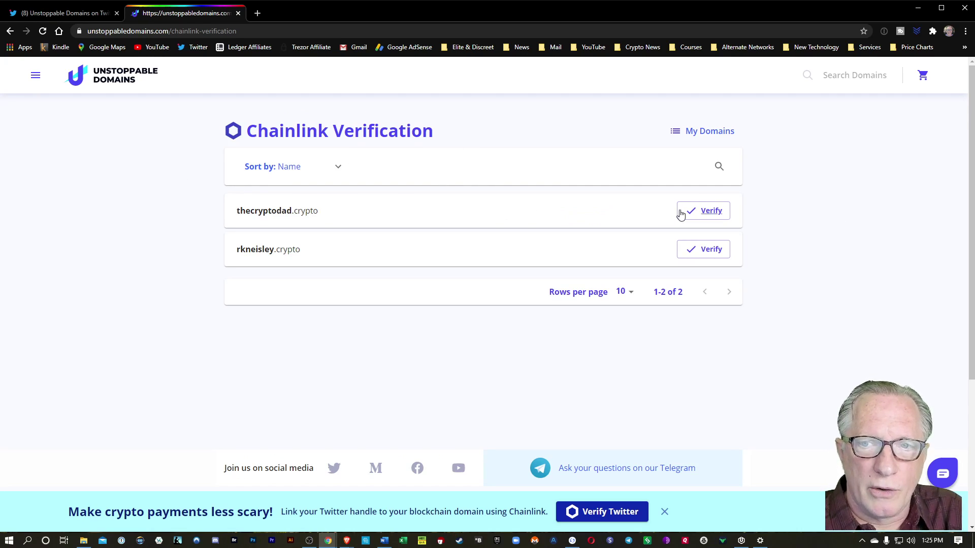
left_click(709, 215)
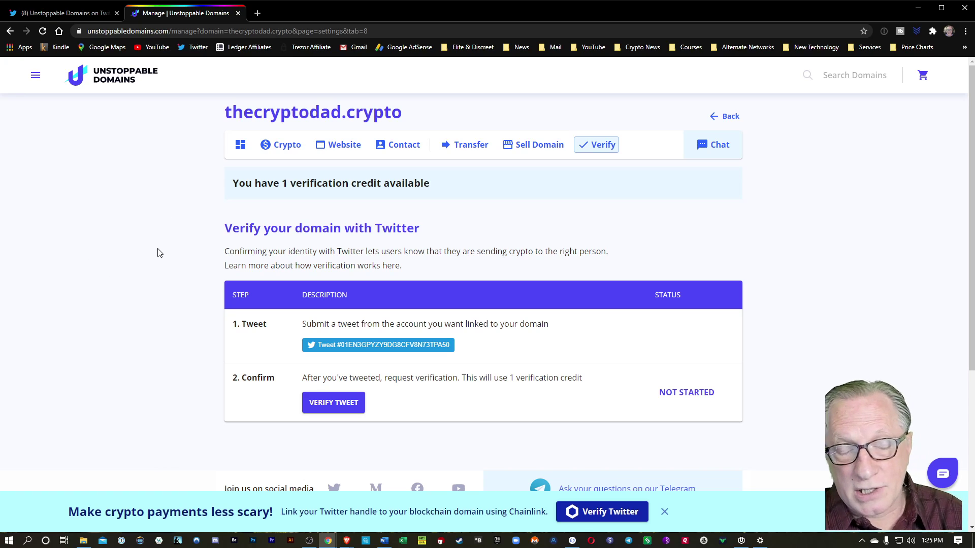
scroll(148, 358, "down", 1)
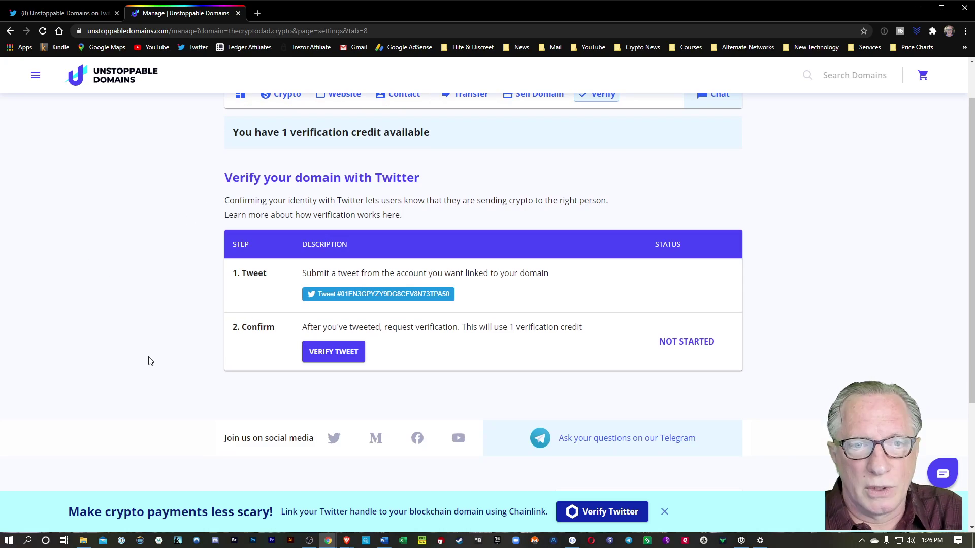
Tweet the thecryptodad.crypto verification message and return to the Manage | Unstoppable Domains tab
left_click(378, 294)
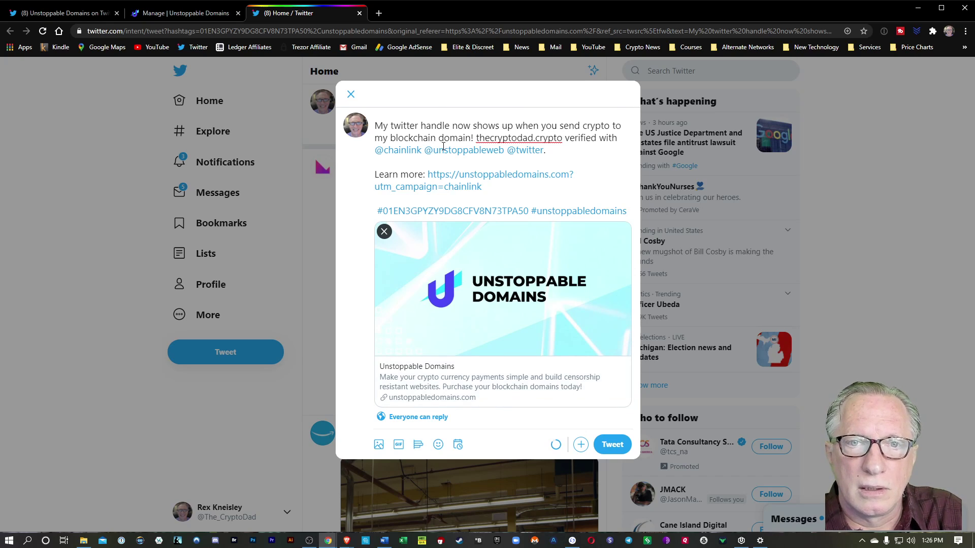
left_click(611, 445)
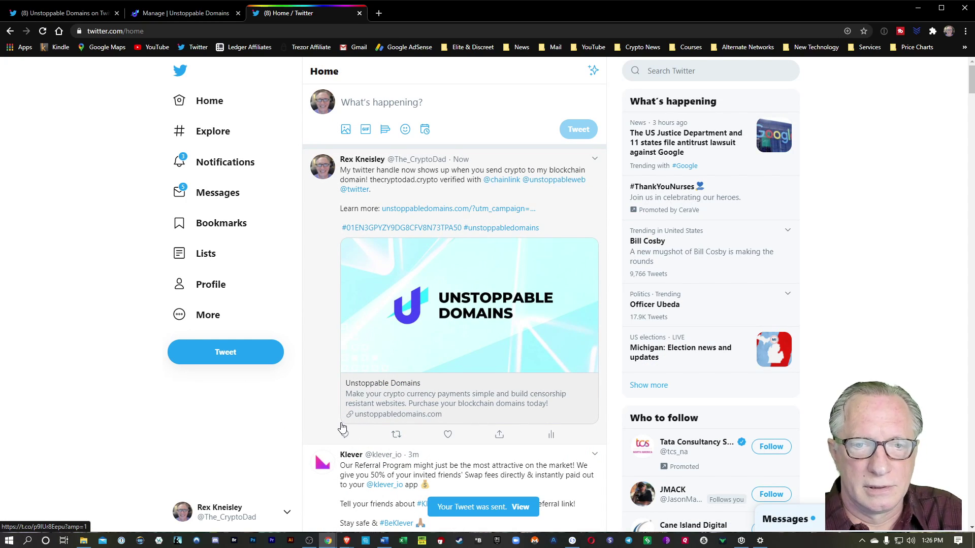
left_click(192, 14)
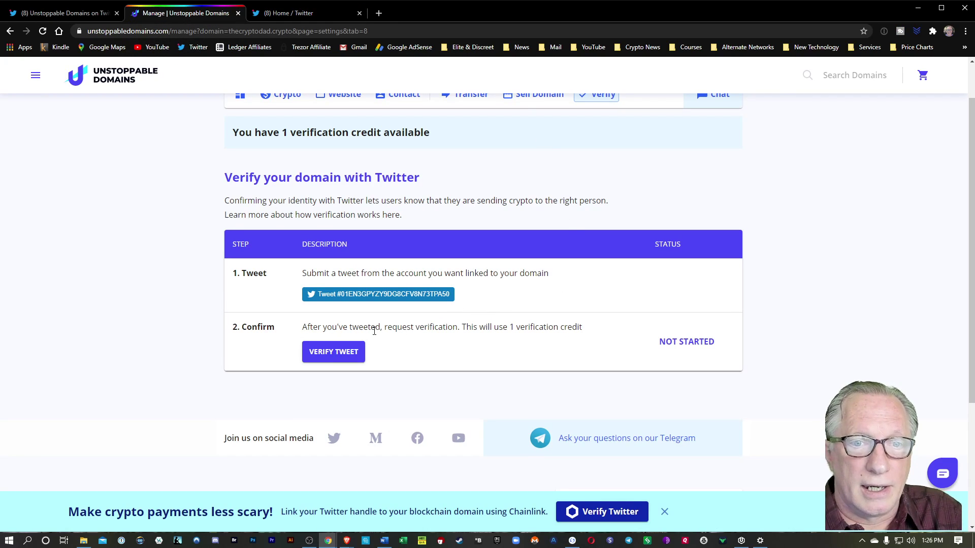
Request tweet verification, connect via WEB3, and sign both MetaMask messages for thecryptodad.crypto
scroll(442, 330, "up", 1)
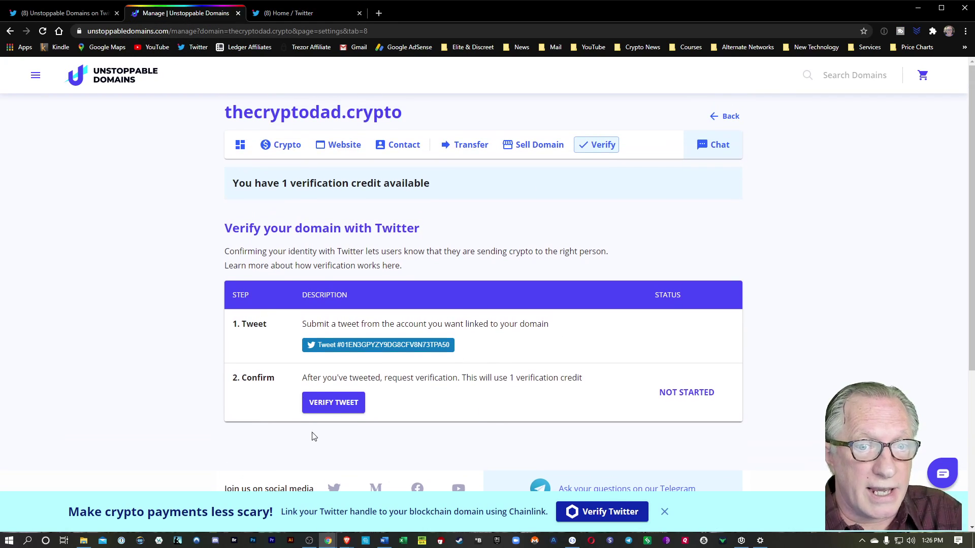
left_click(333, 407)
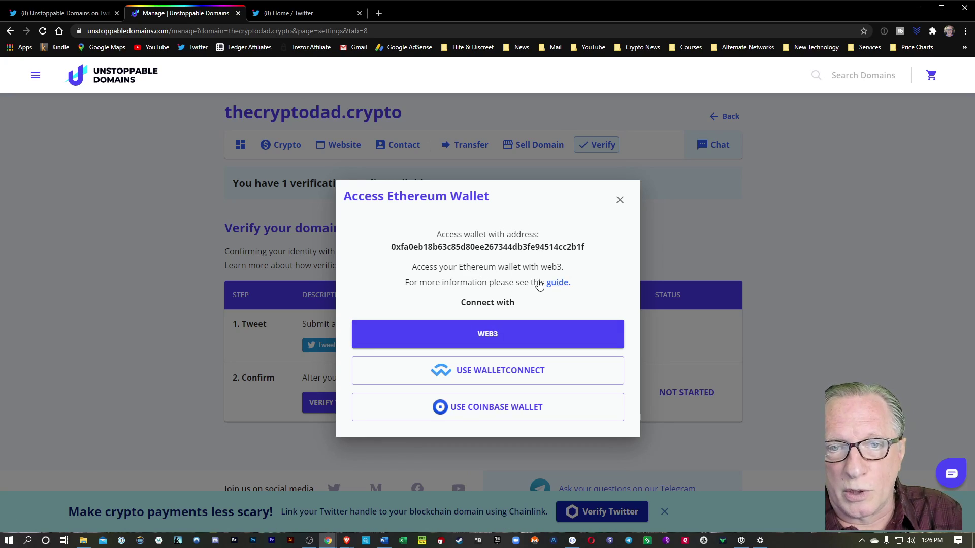
left_click(480, 336)
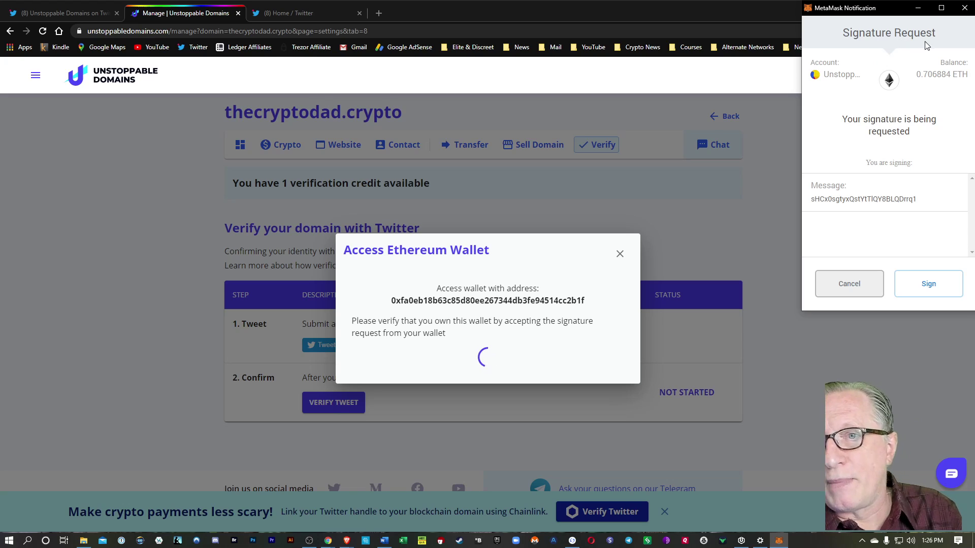
left_click(929, 285)
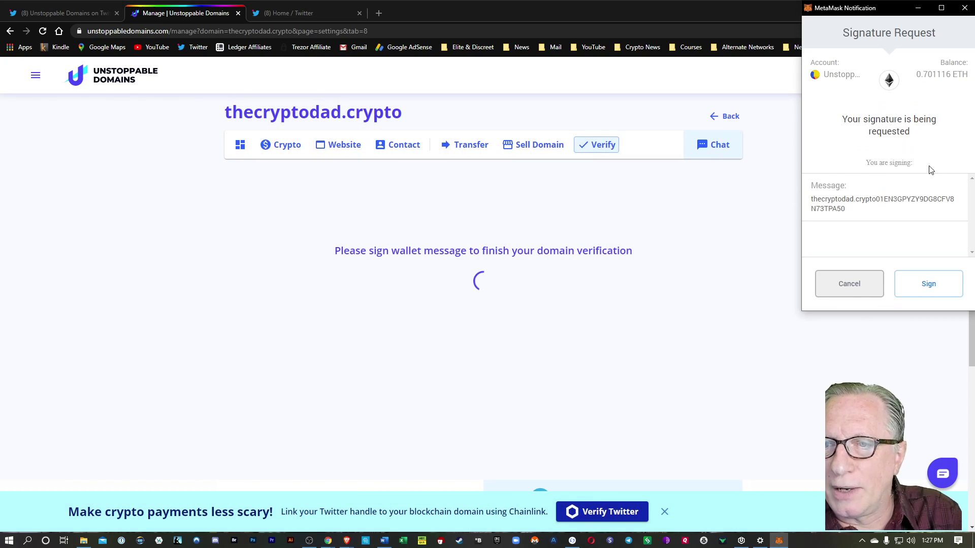
left_click(932, 290)
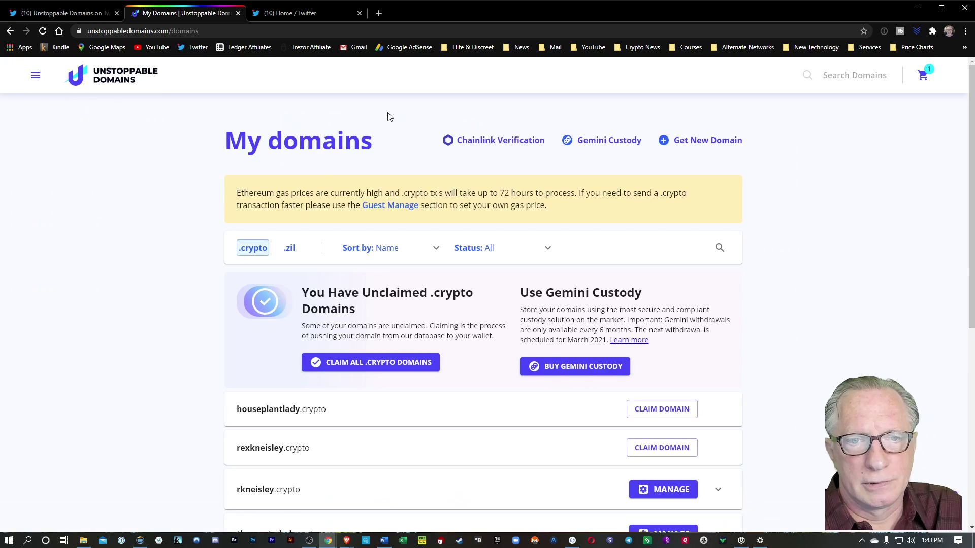
Open thecryptodad.crypto's Manage page listing its BTC and ETH addresses, then a new tab
scroll(121, 278, "down", 5)
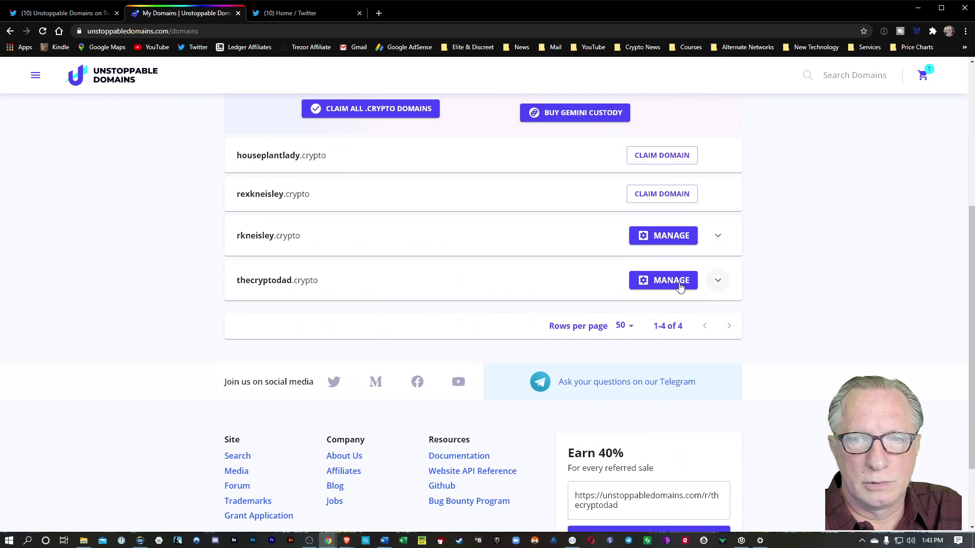
left_click(665, 287)
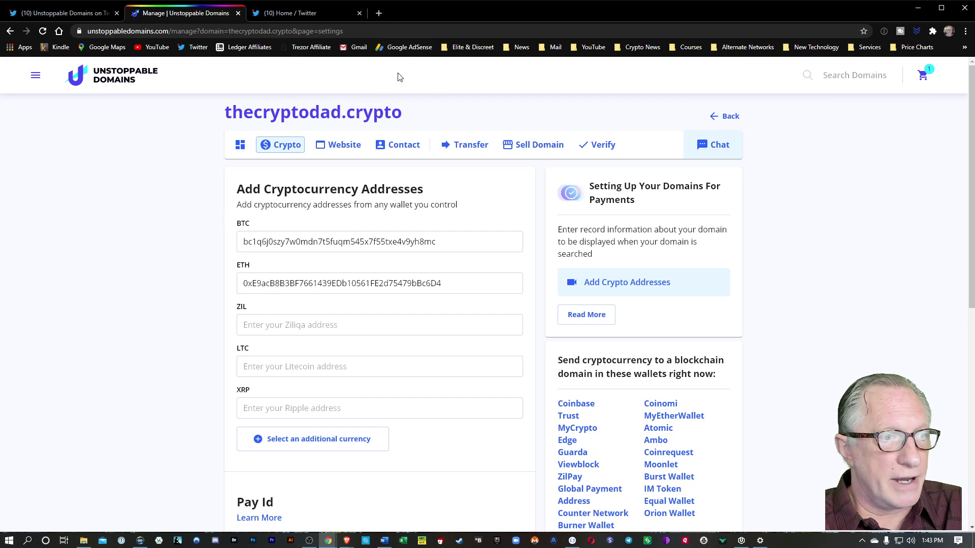
left_click(378, 12)
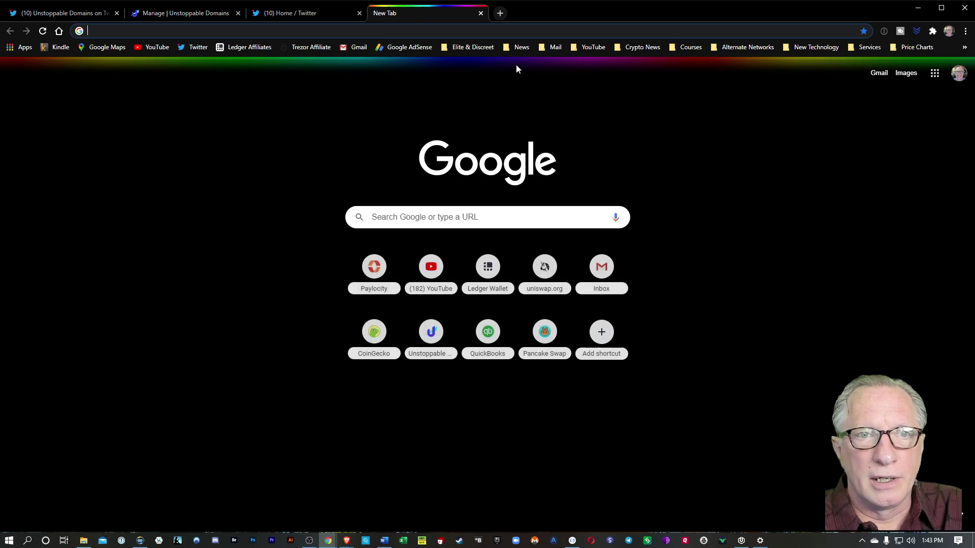
Load myetherwallet.com in a new browser tab and reload the page
left_click(394, 31)
type("myetherwallet.com")
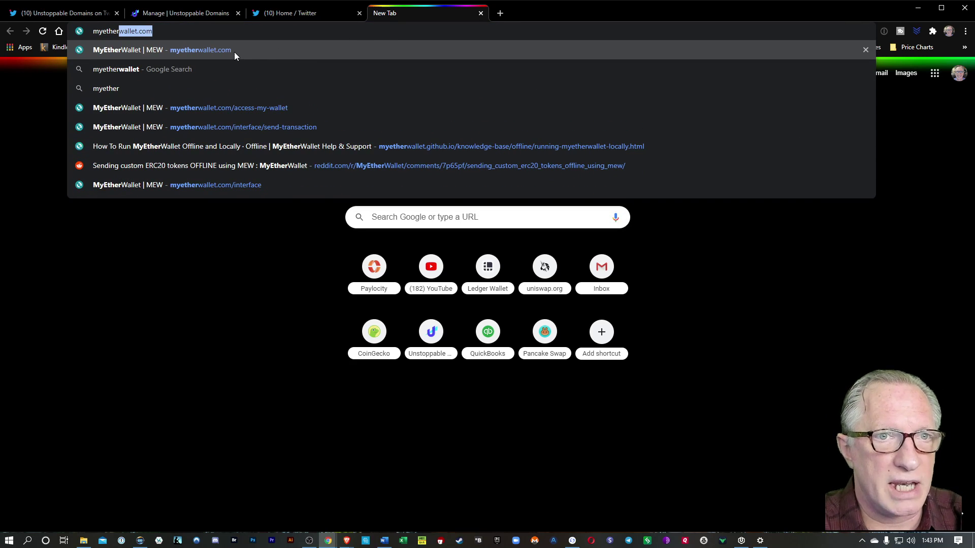
left_click(234, 52)
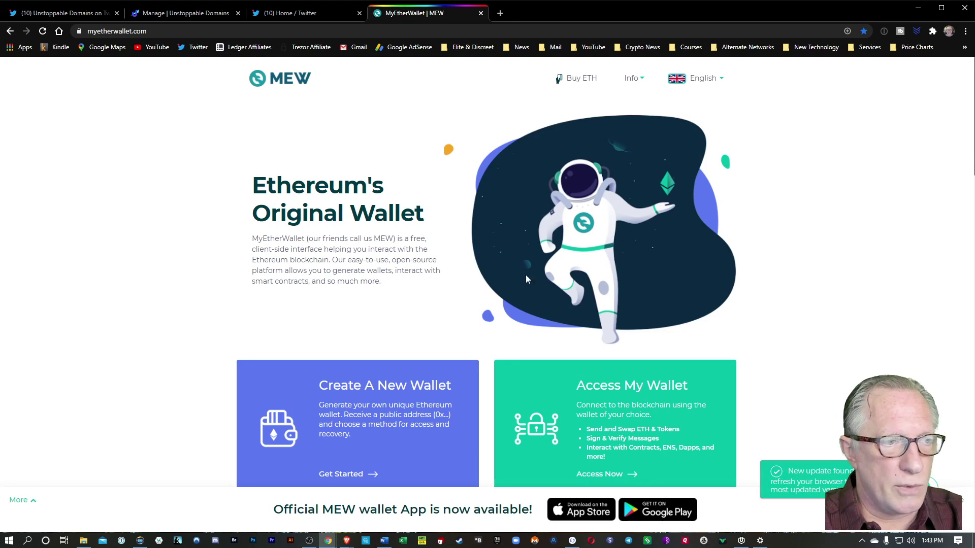
left_click(43, 32)
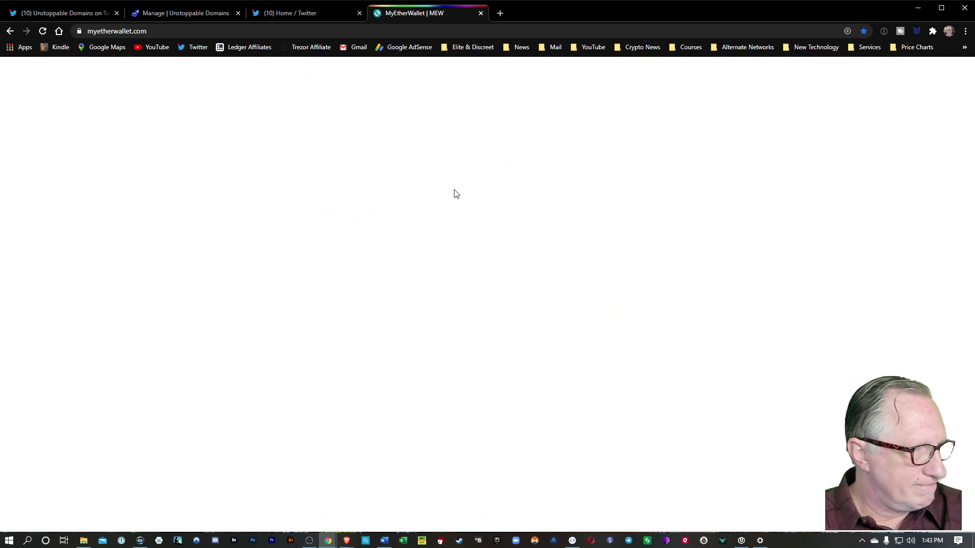
Access the Ledger wallet via the Ethereum Ledger Live path, using the address holding 0.905 ETH
left_click(599, 406)
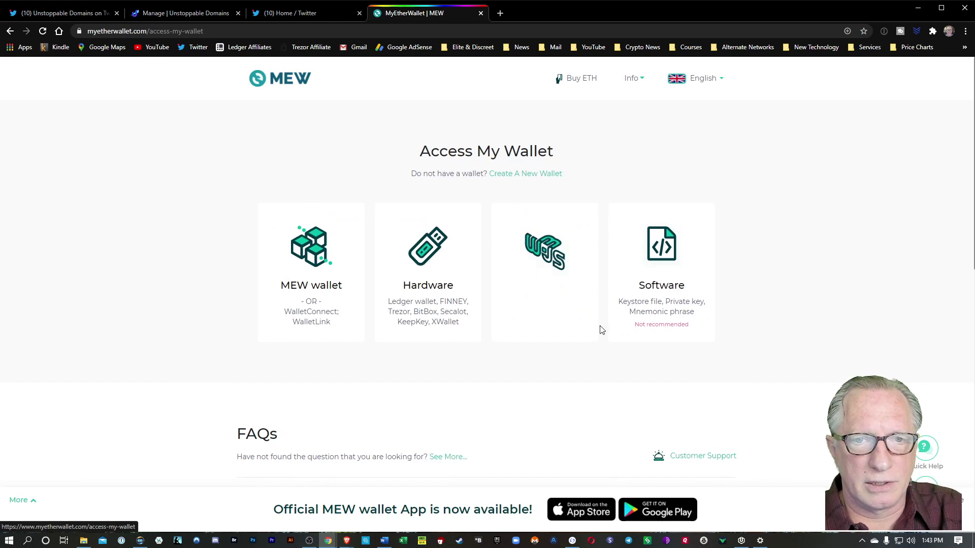
left_click(420, 236)
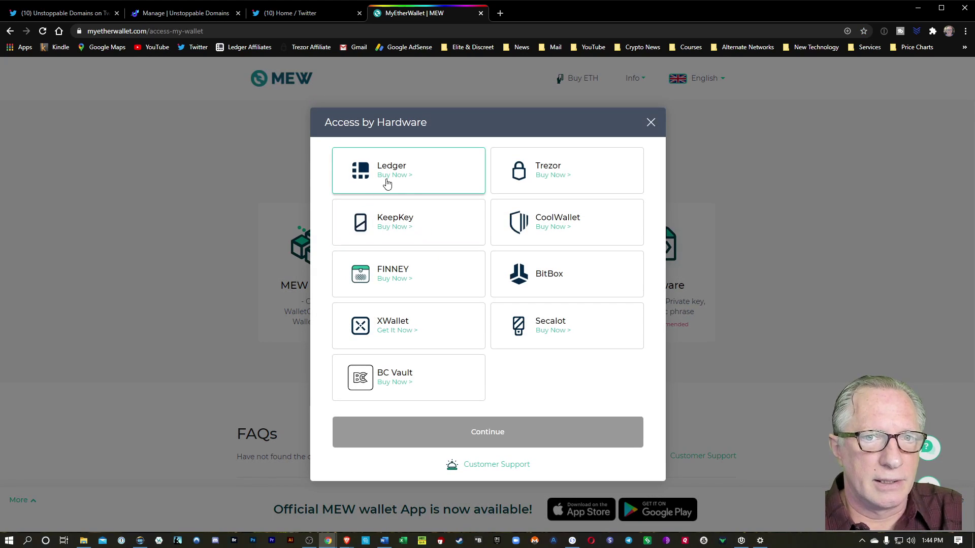
left_click(363, 172)
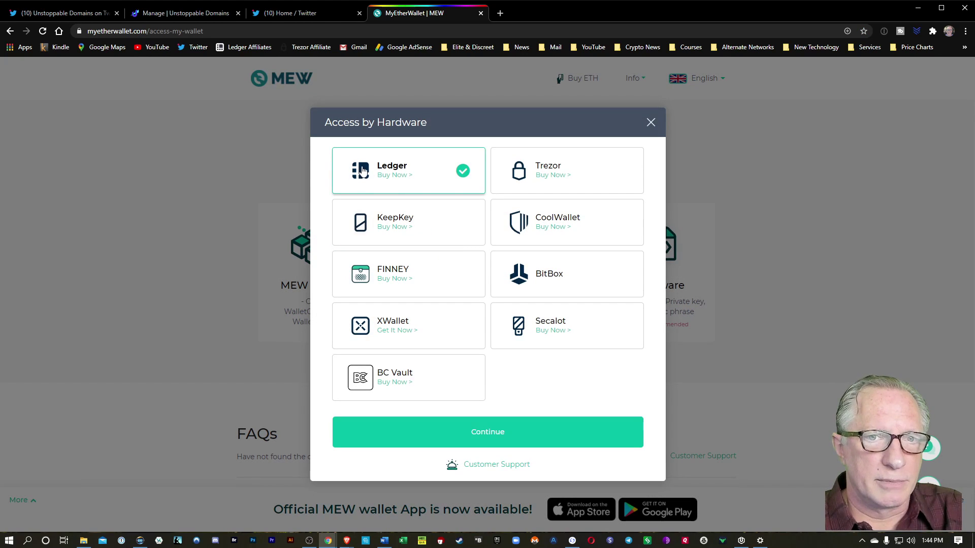
left_click(497, 433)
left_click(538, 334)
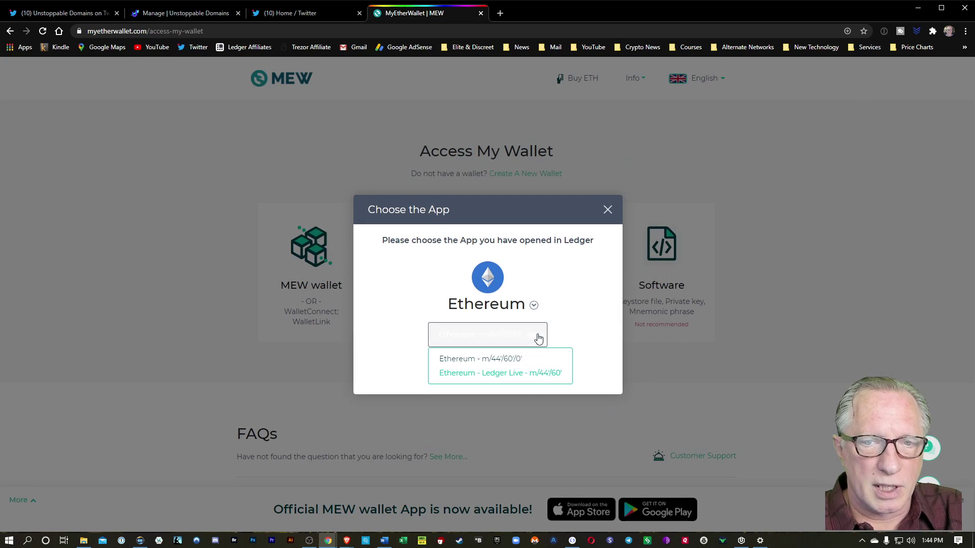
left_click(491, 374)
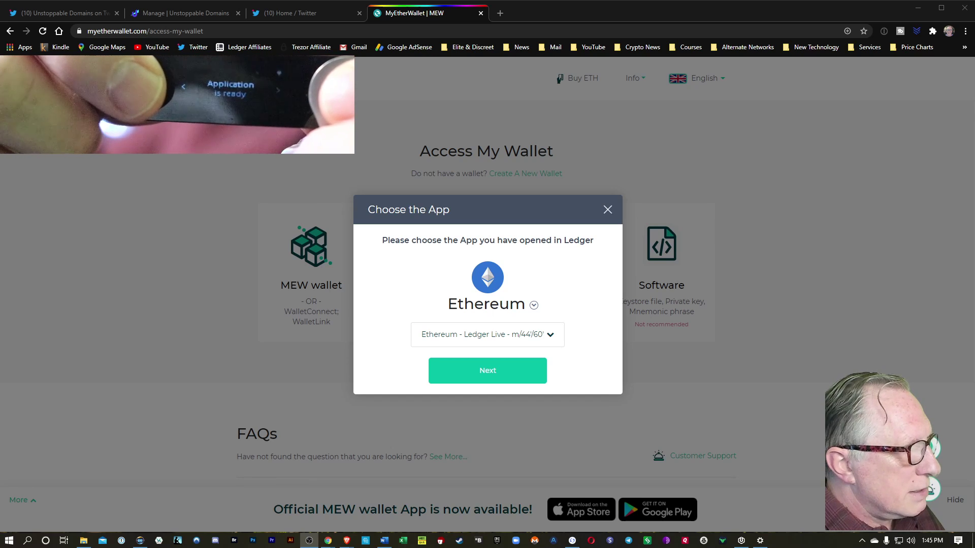
left_click(486, 372)
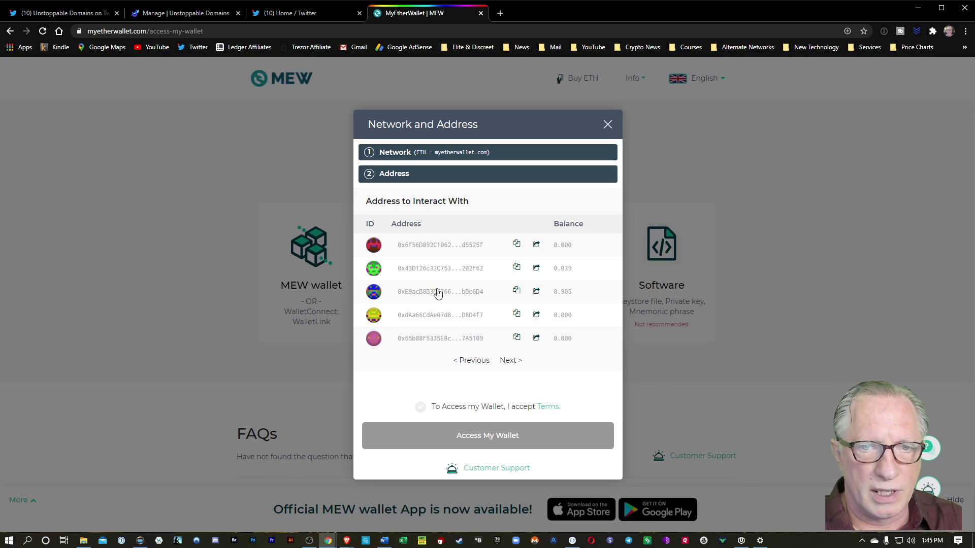
left_click(436, 294)
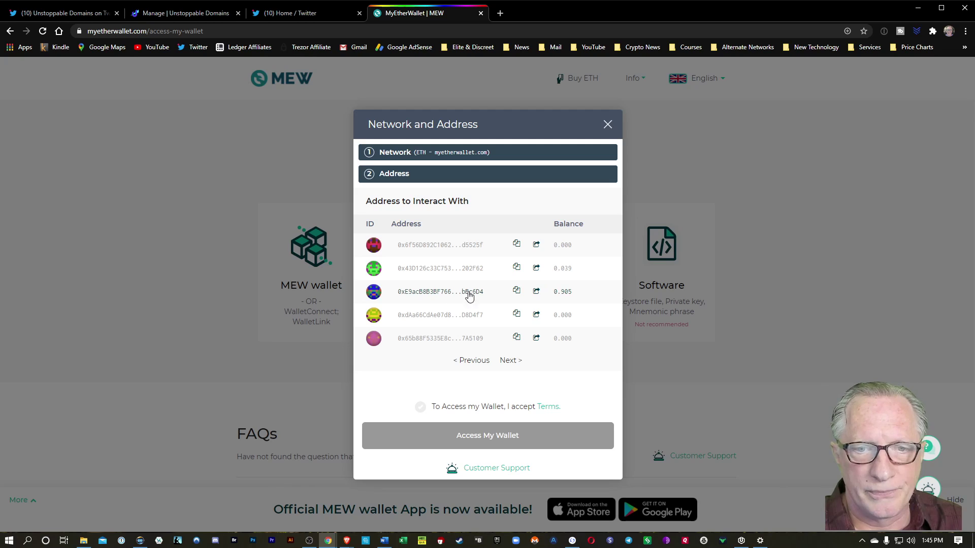
left_click(421, 407)
left_click(486, 439)
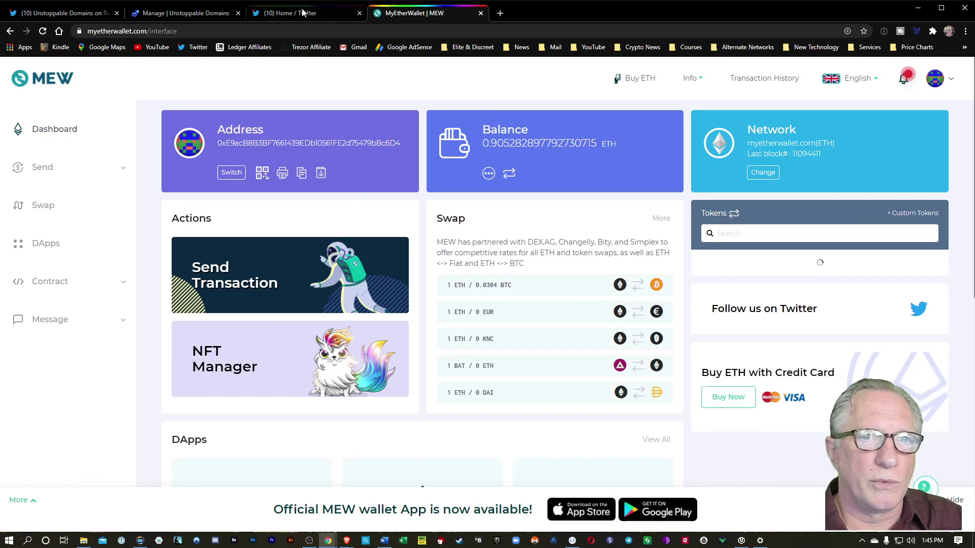
left_click(184, 13)
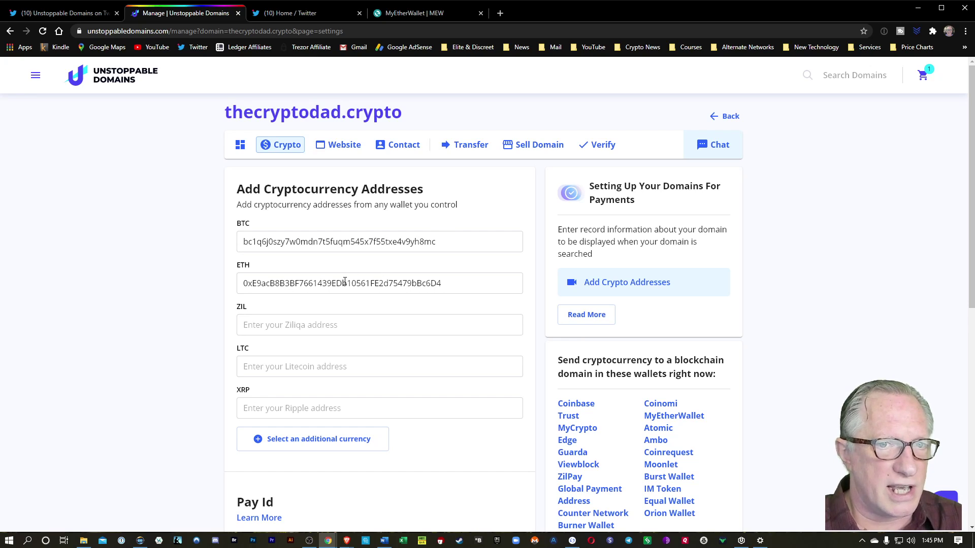
left_click(428, 15)
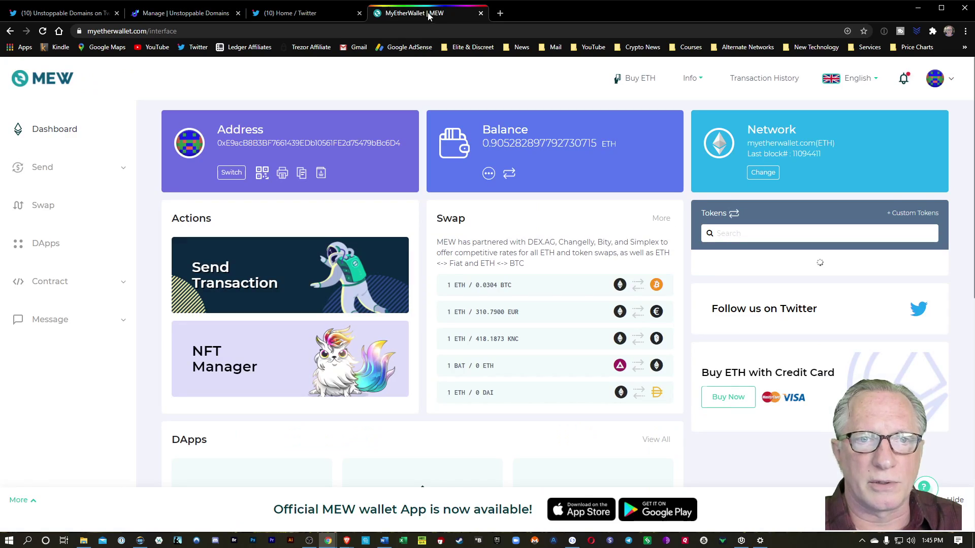
Fill the Send Transaction form with amount .01 ETH to thecryptodad.crypto
left_click(48, 171)
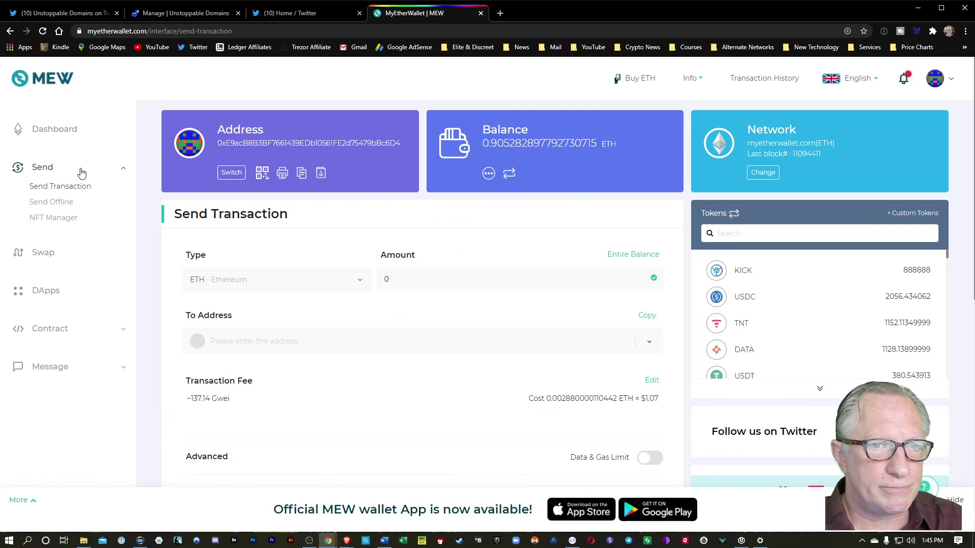
left_click(446, 278)
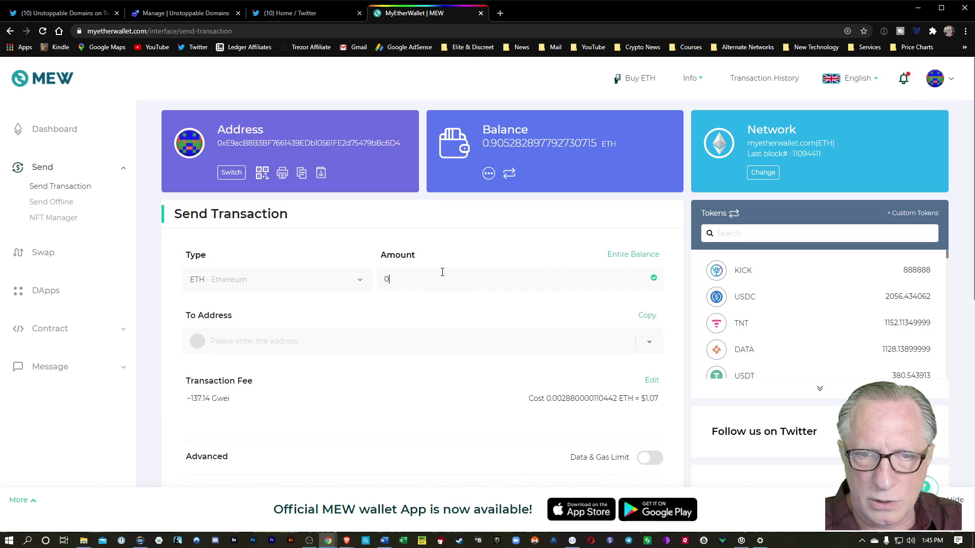
key("BackSpace")
type(".0")
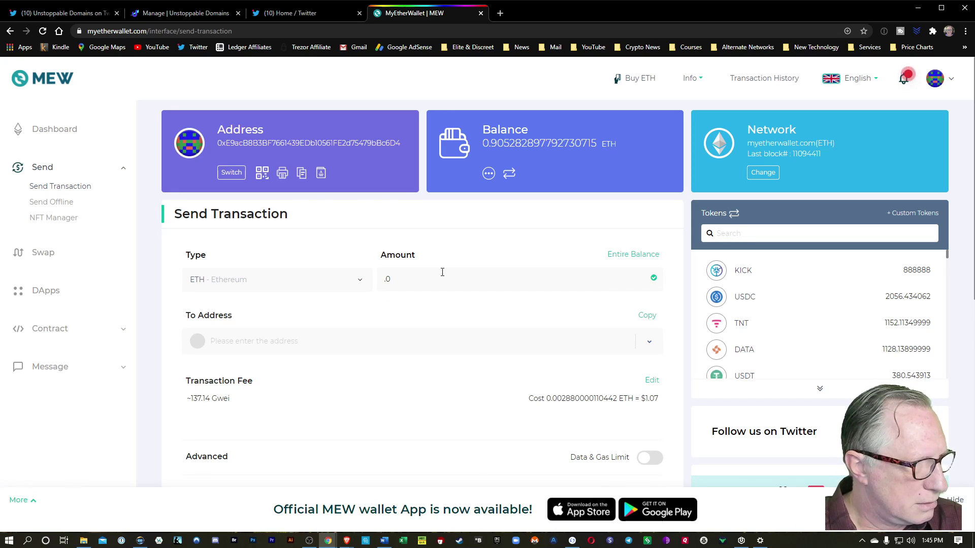
type("1")
left_click(372, 337)
type("thecr")
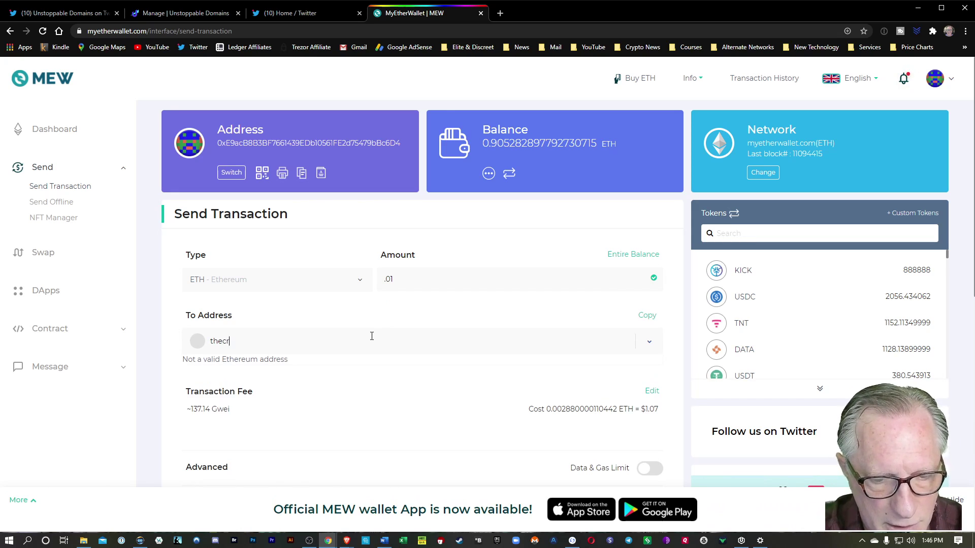
type("yptodad")
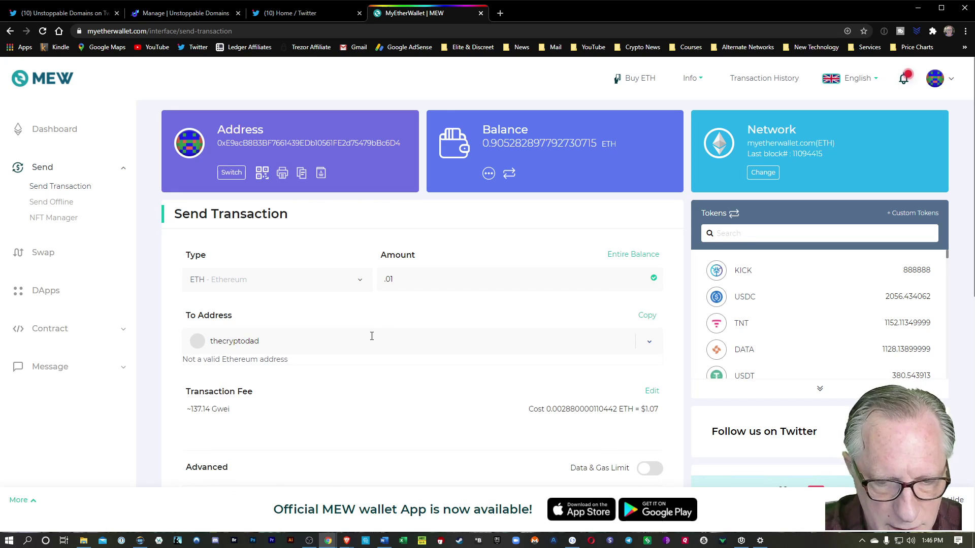
type(".cr")
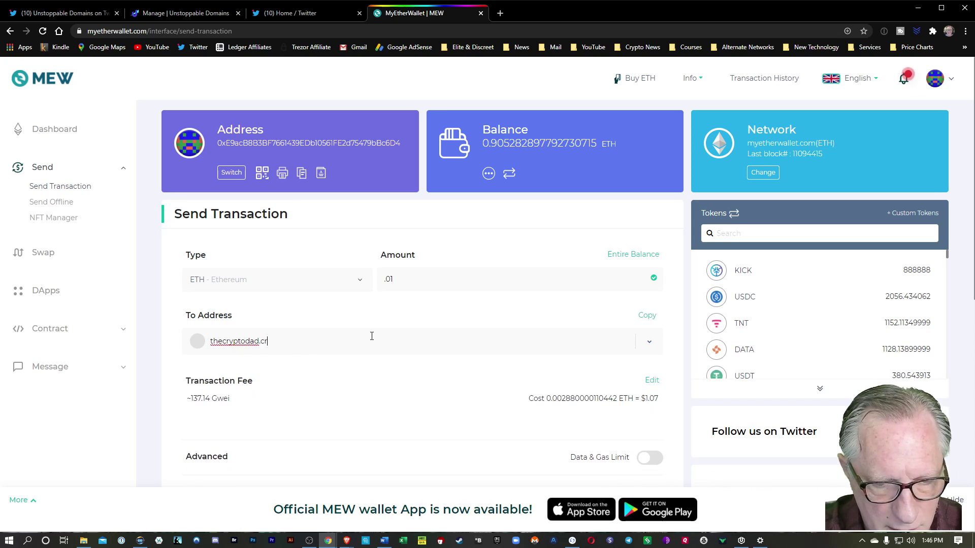
type("ypto")
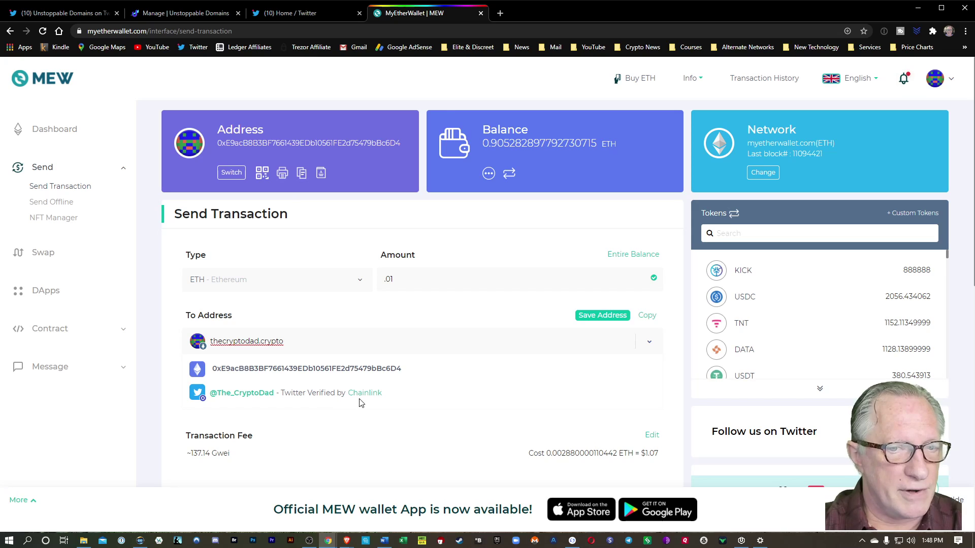
View the verified Twitter handle's profile in a new tab, then return to the send form
right_click(246, 400)
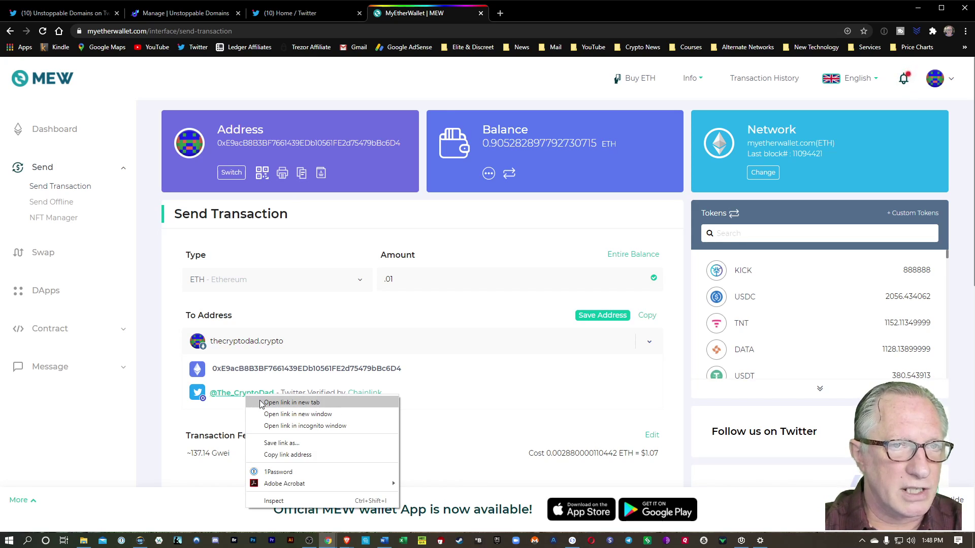
left_click(261, 404)
left_click(549, 17)
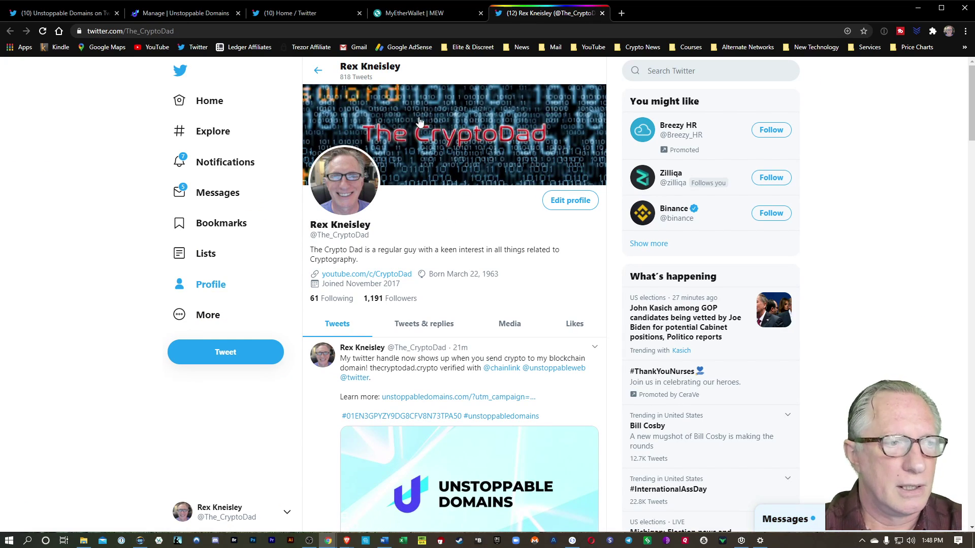
left_click(407, 13)
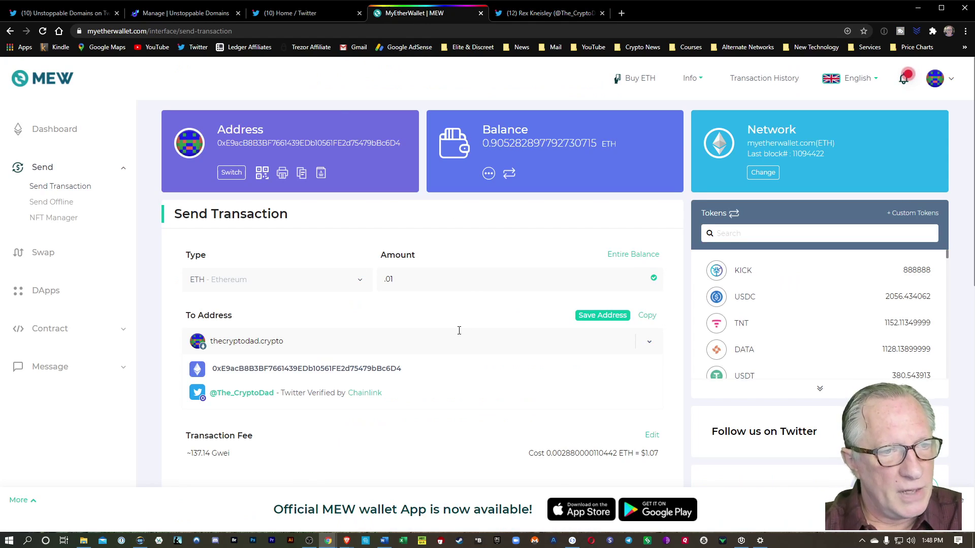